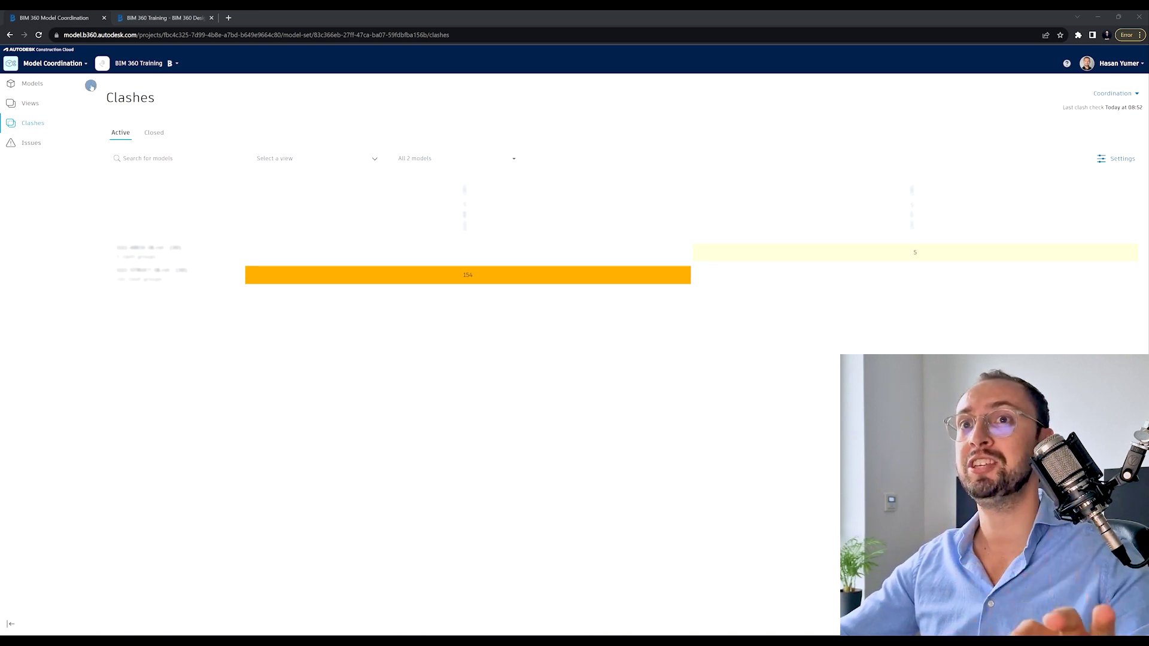
# Check the module switcher, then open the light-yellow two-model clash cell in the viewer
pyautogui.click(55, 63)
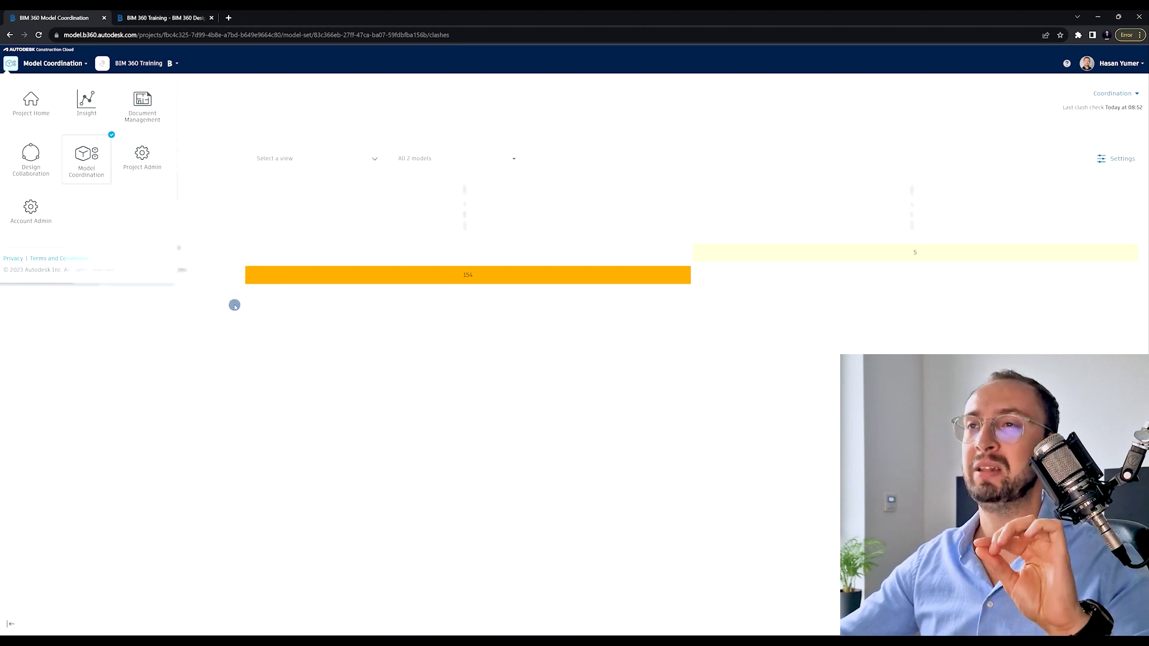
pyautogui.click(245, 323)
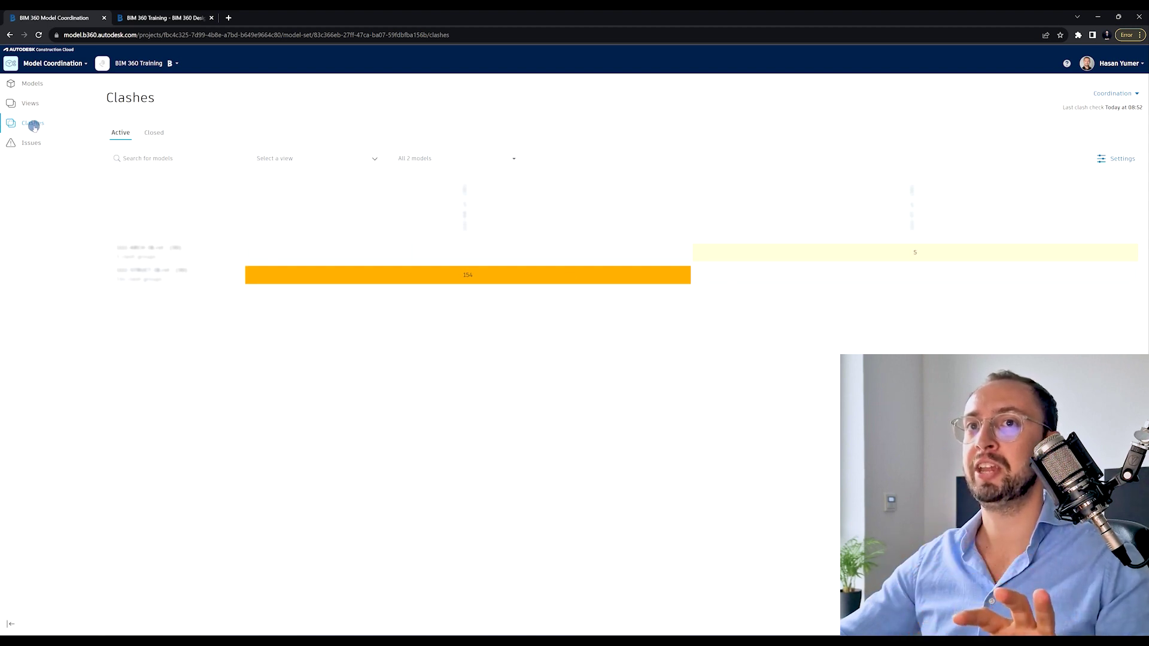
pyautogui.moveTo(858, 253)
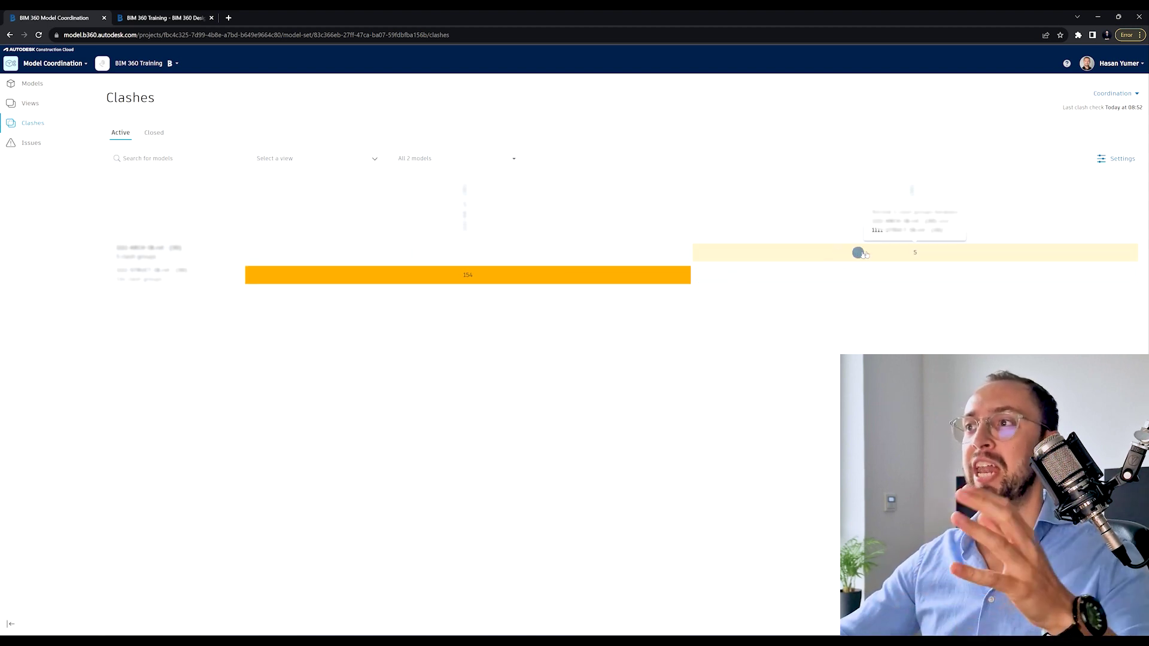
pyautogui.click(882, 252)
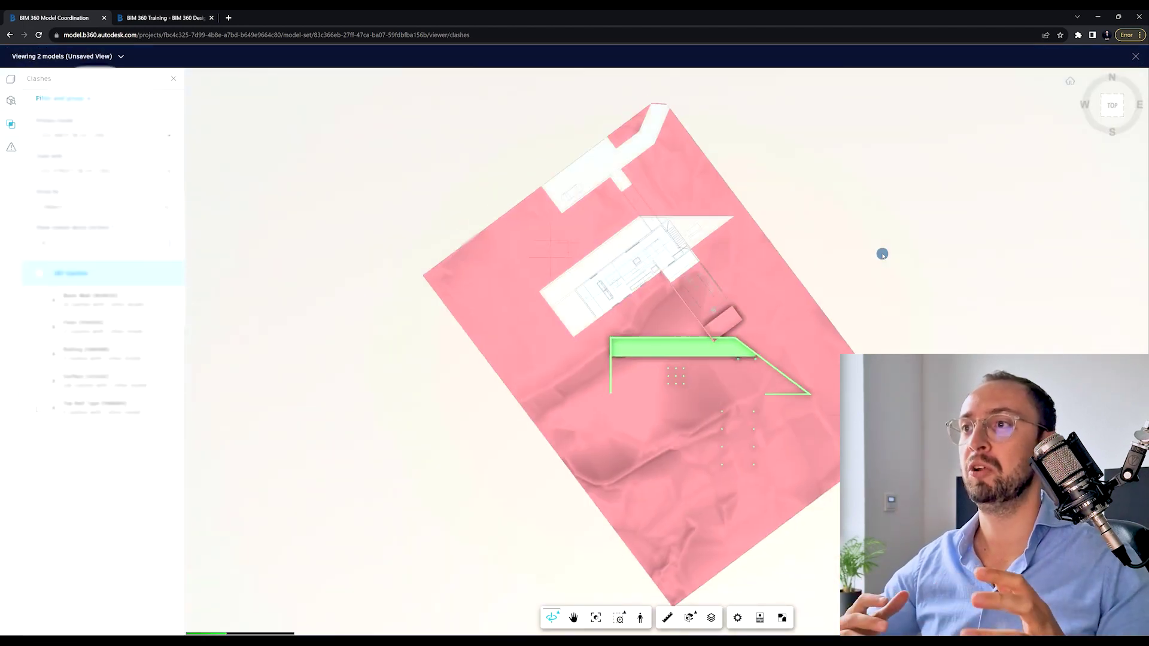
# Orbit the site into perspective with a solid surface, then share Updated Shared Coordinates
pyautogui.moveTo(823, 353); pyautogui.dragTo(741, 336)
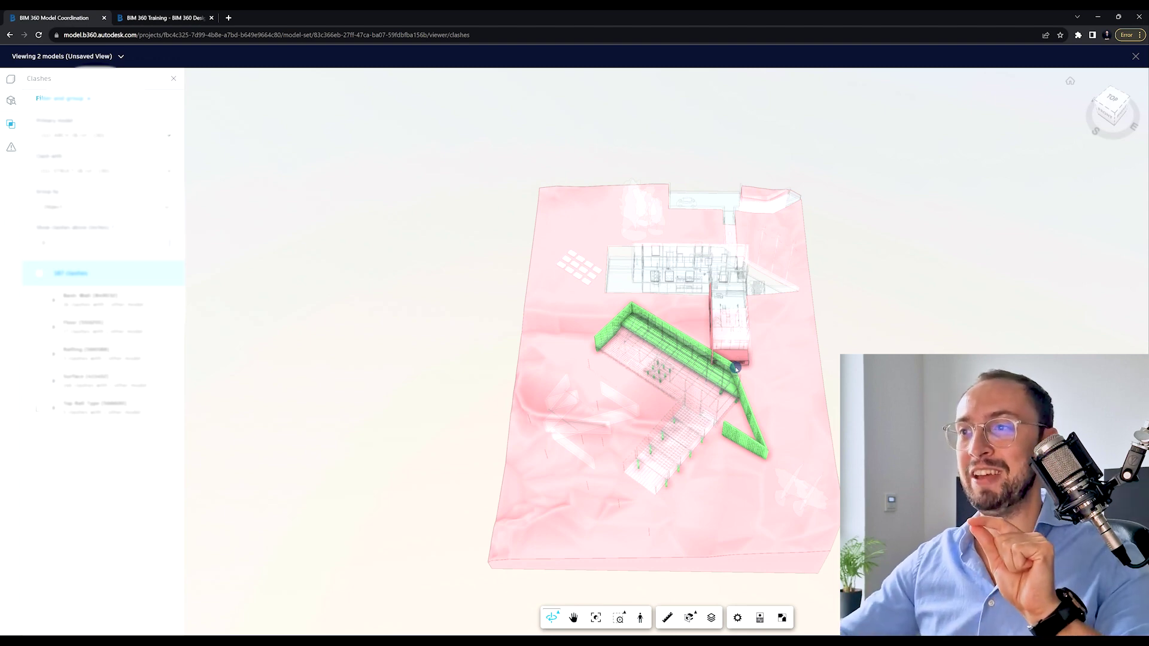
pyautogui.click(737, 366)
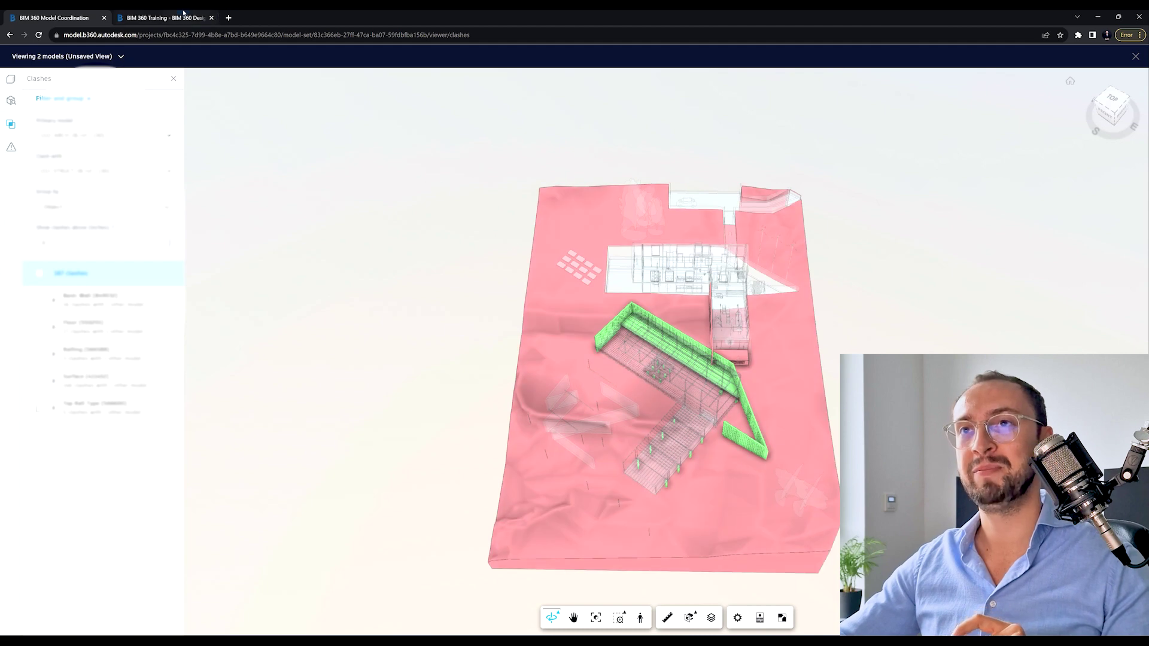
pyautogui.click(167, 18)
pyautogui.click(727, 461)
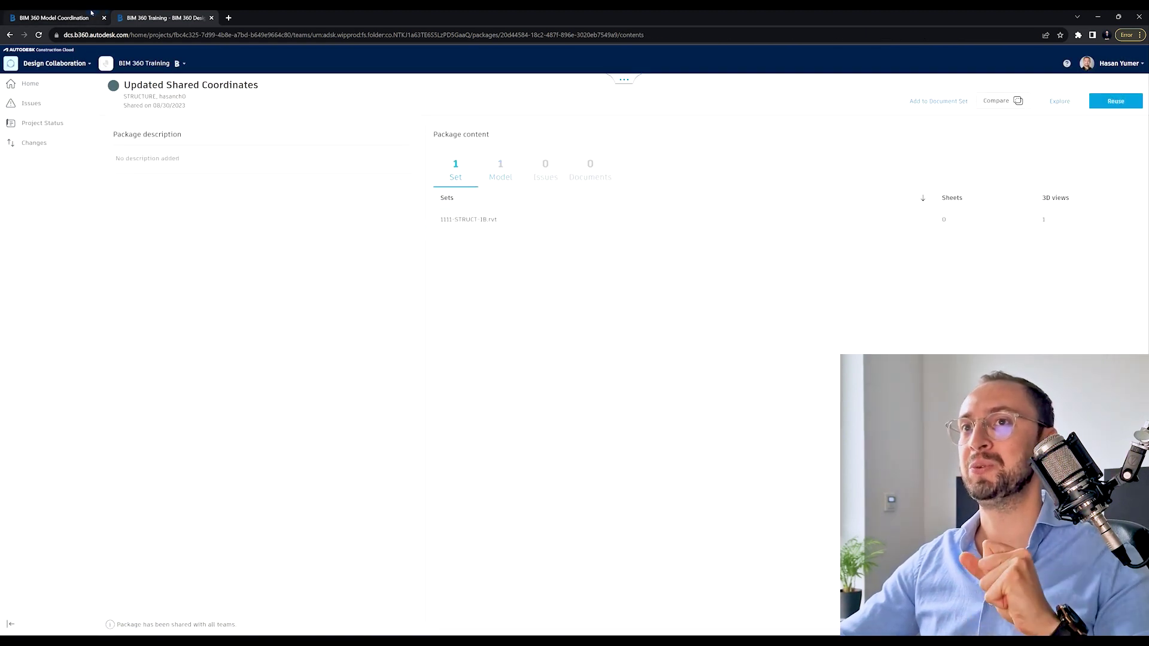
# Go back to the Model Coordination tab once the package is shared
pyautogui.click(54, 17)
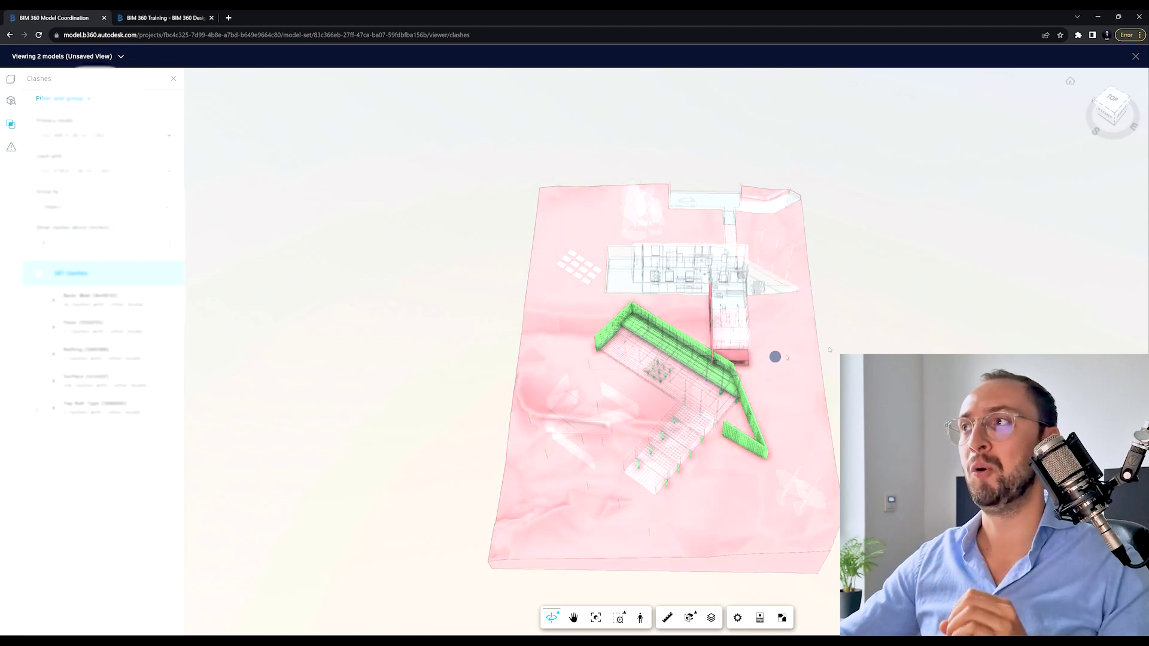
# Close the viewer and reopen the updated pale-yellow clash cell in 3D
pyautogui.click(312, 82)
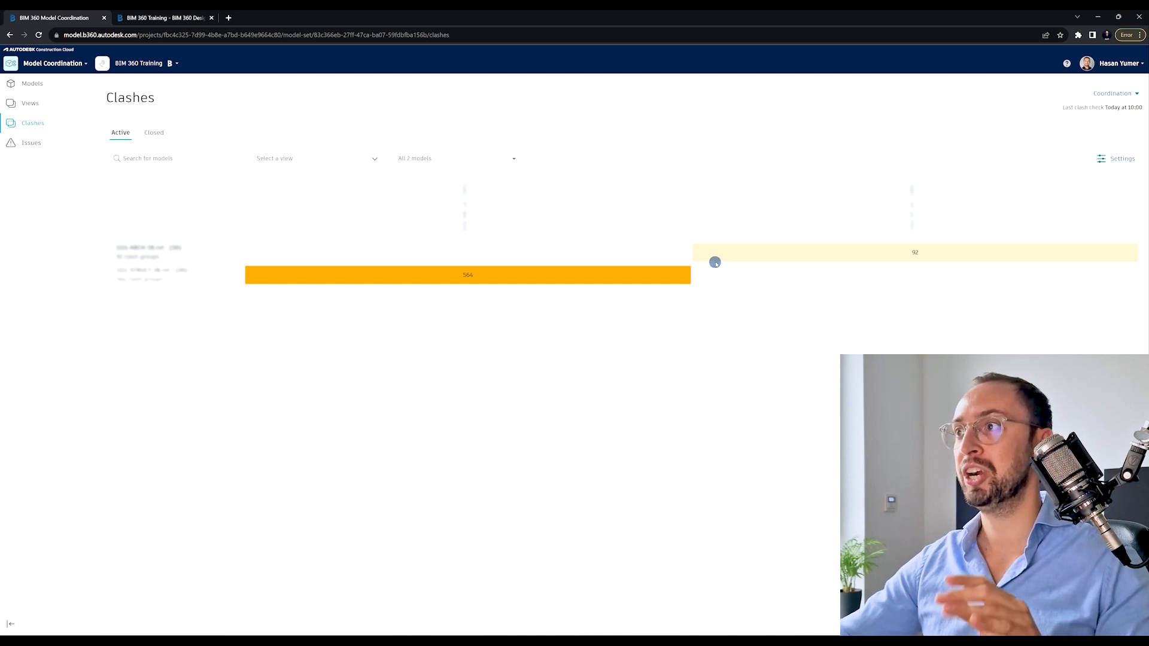
pyautogui.moveTo(915, 252)
pyautogui.click(767, 258)
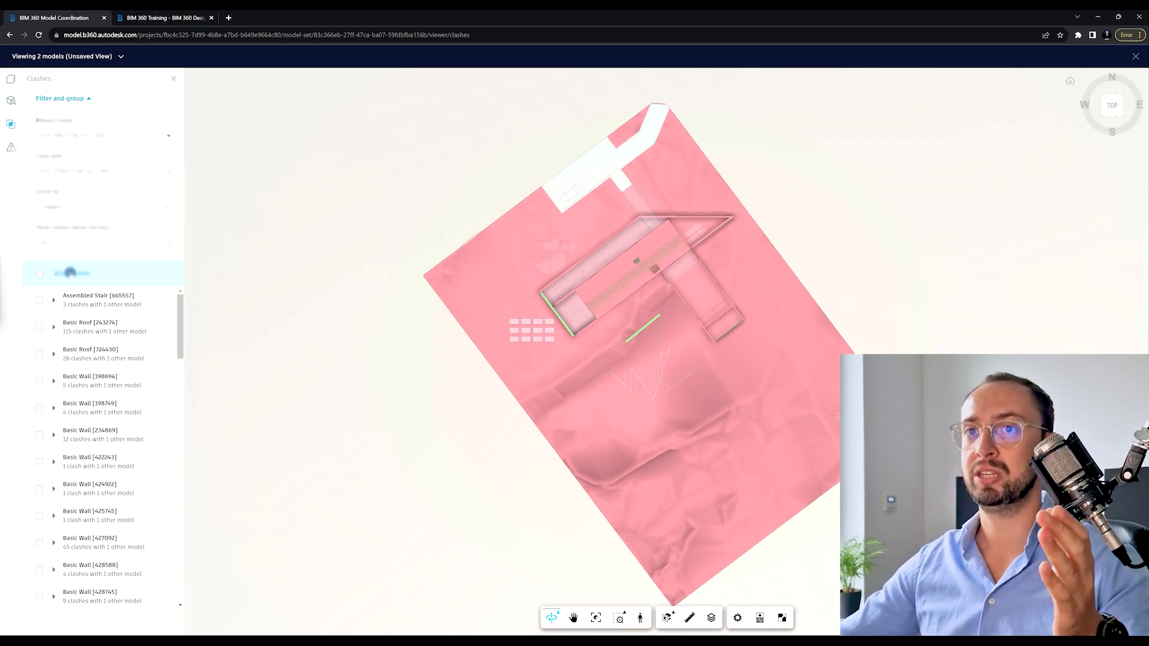
# Group clashes by Constraints/Base Level, then browse and close the grouping property list
pyautogui.click(106, 209)
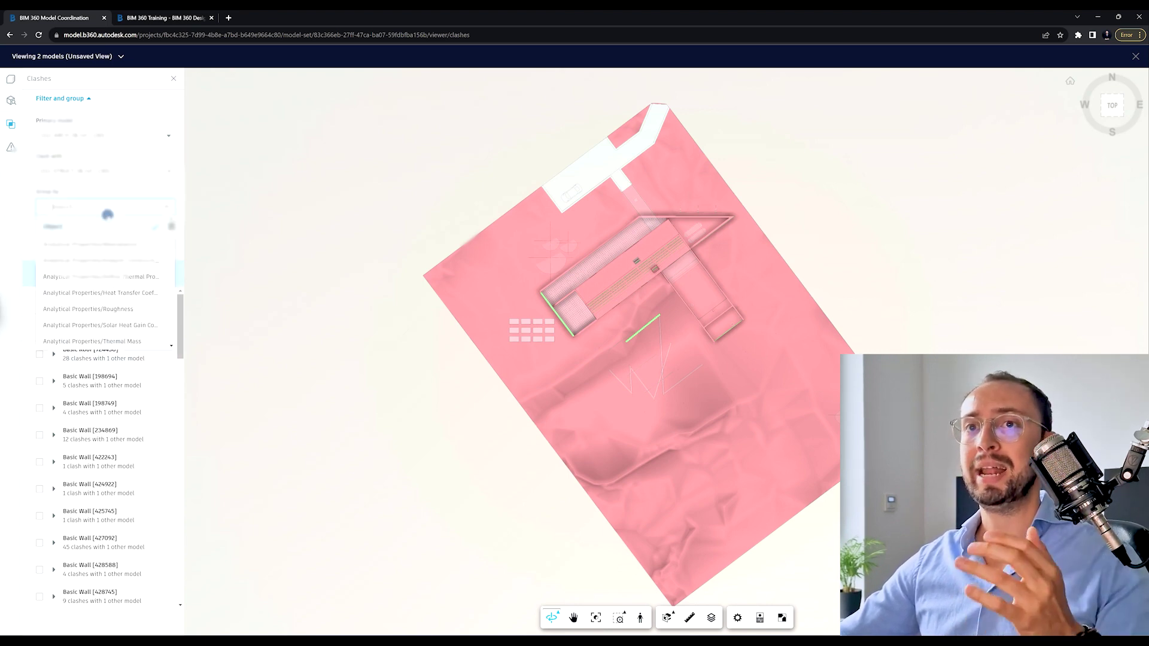
pyautogui.write('level')
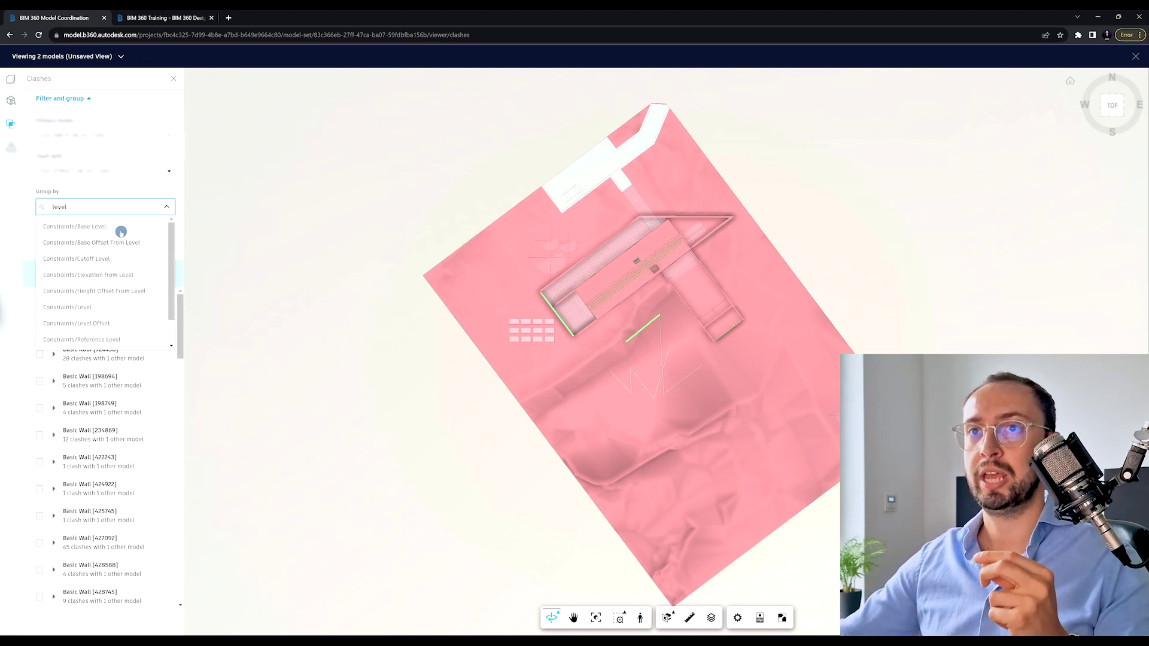
pyautogui.click(116, 226)
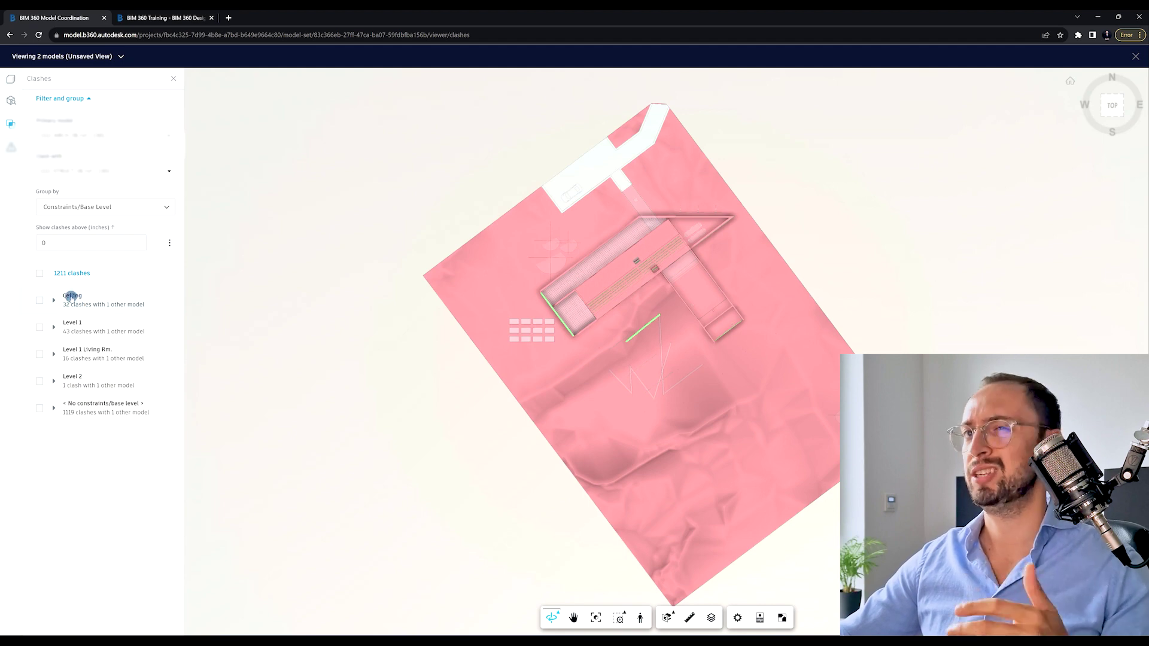
pyautogui.click(132, 208)
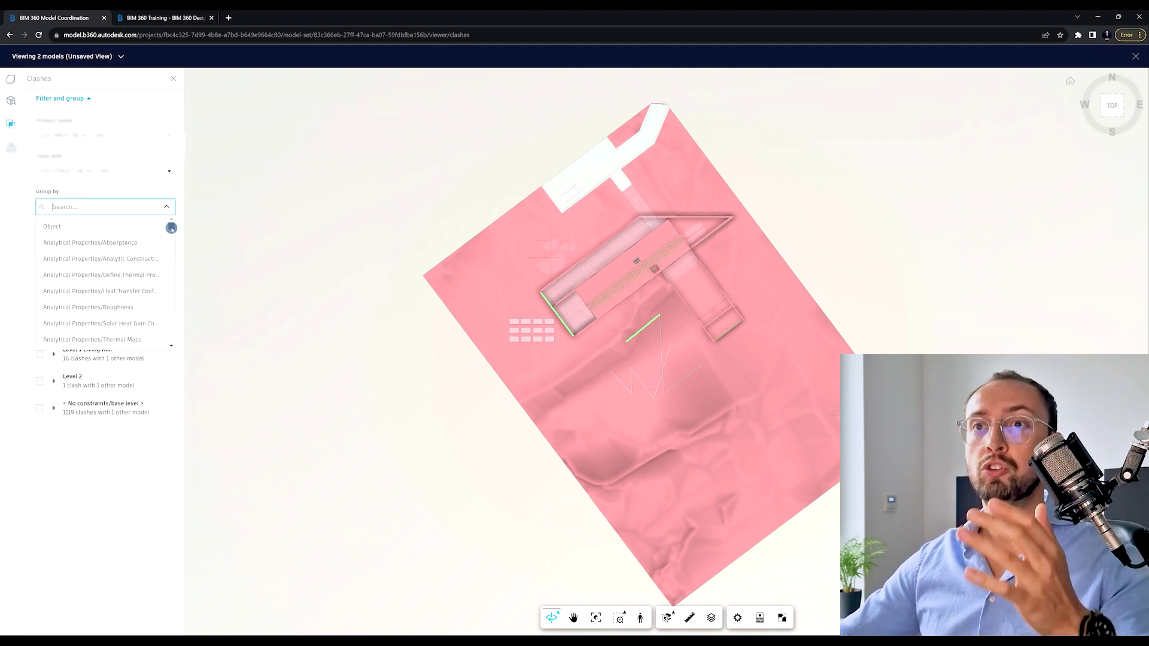
pyautogui.scroll(-10, 108, 287)
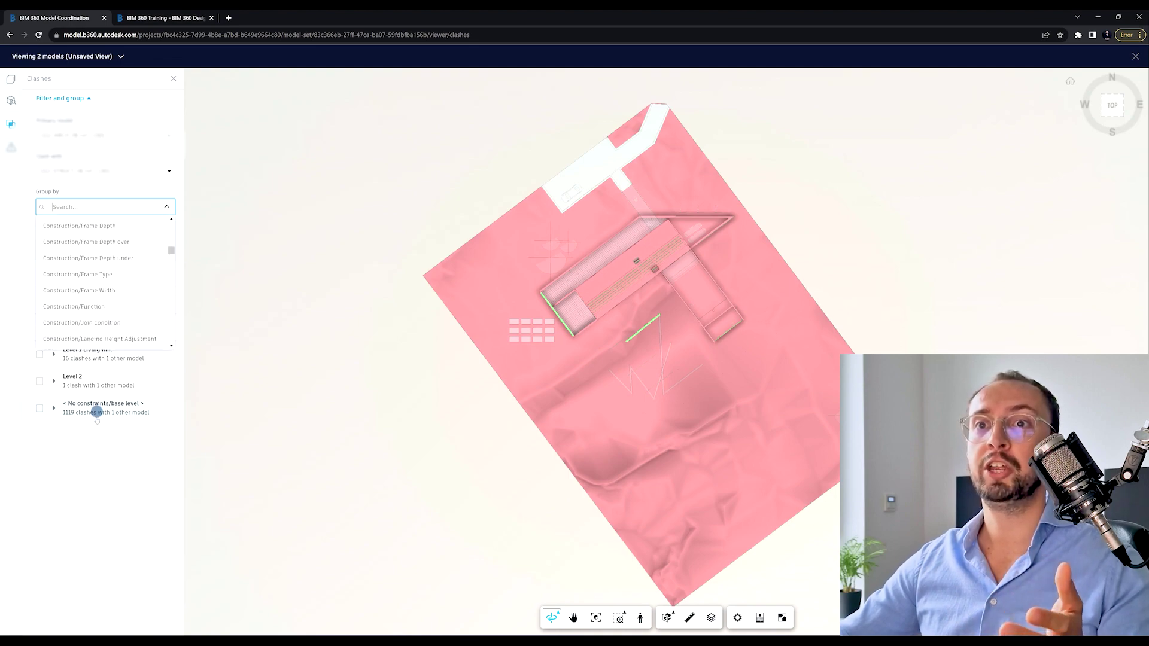
pyautogui.click(97, 411)
# Show the Level 1 clashes in 3D and set the minimum clash size to 1 inch
pyautogui.click(41, 327)
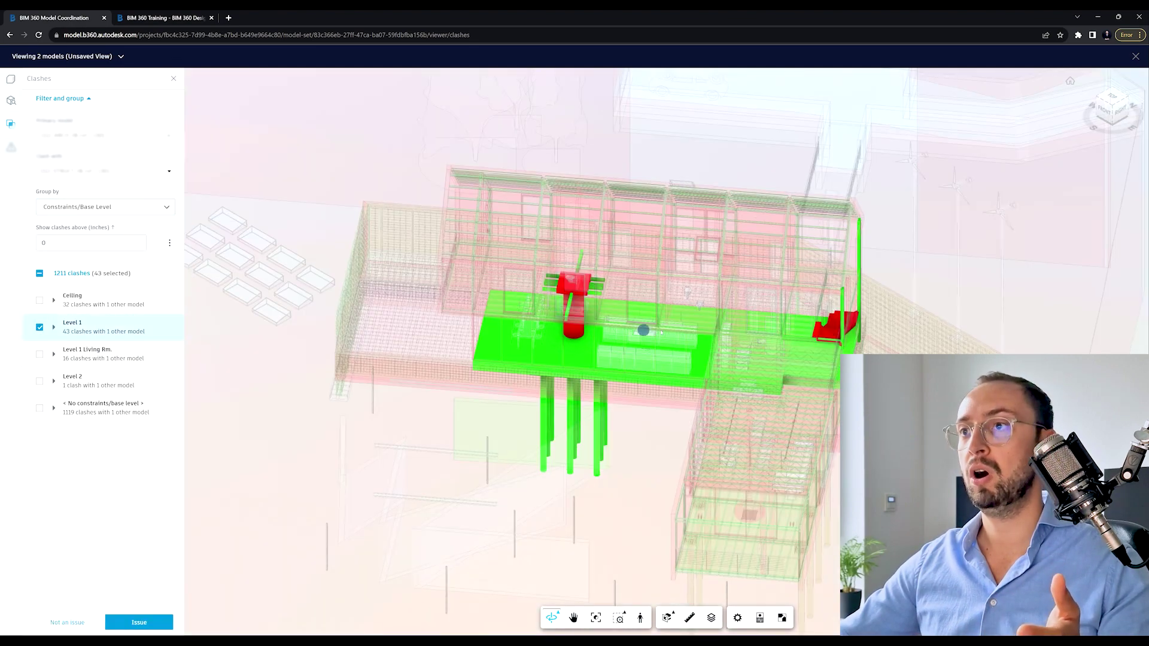
pyautogui.moveTo(497, 479)
pyautogui.mouseDown()
pyautogui.moveTo(611, 388)
pyautogui.moveTo(712, 460)
pyautogui.mouseUp()
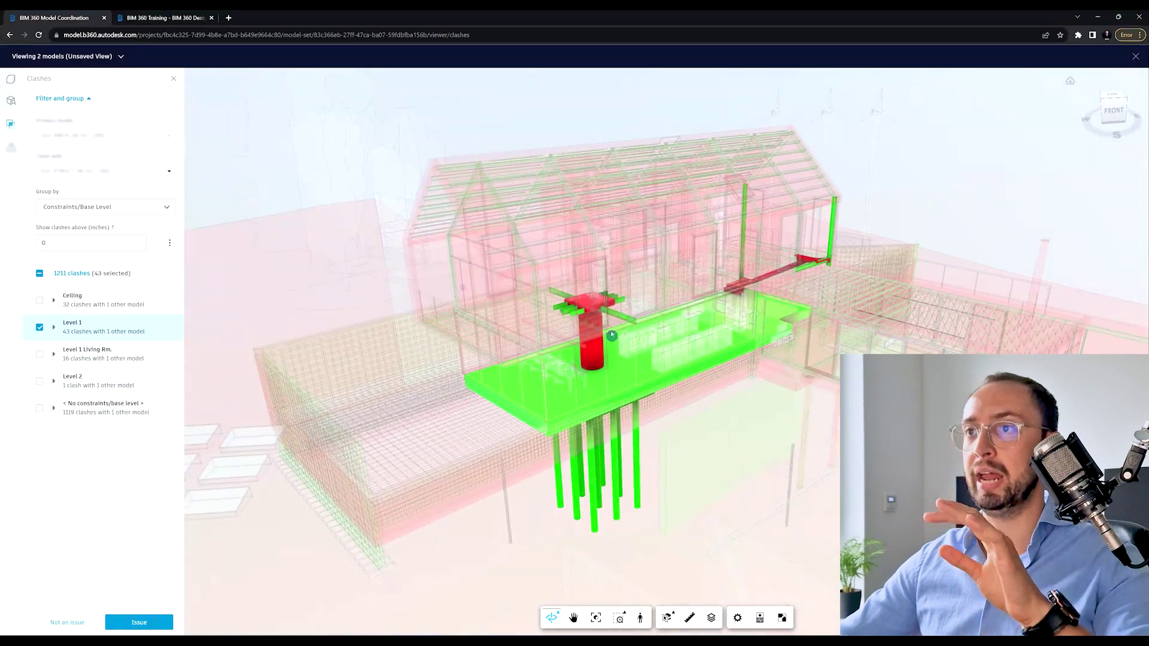
pyautogui.scroll(2, 712, 459)
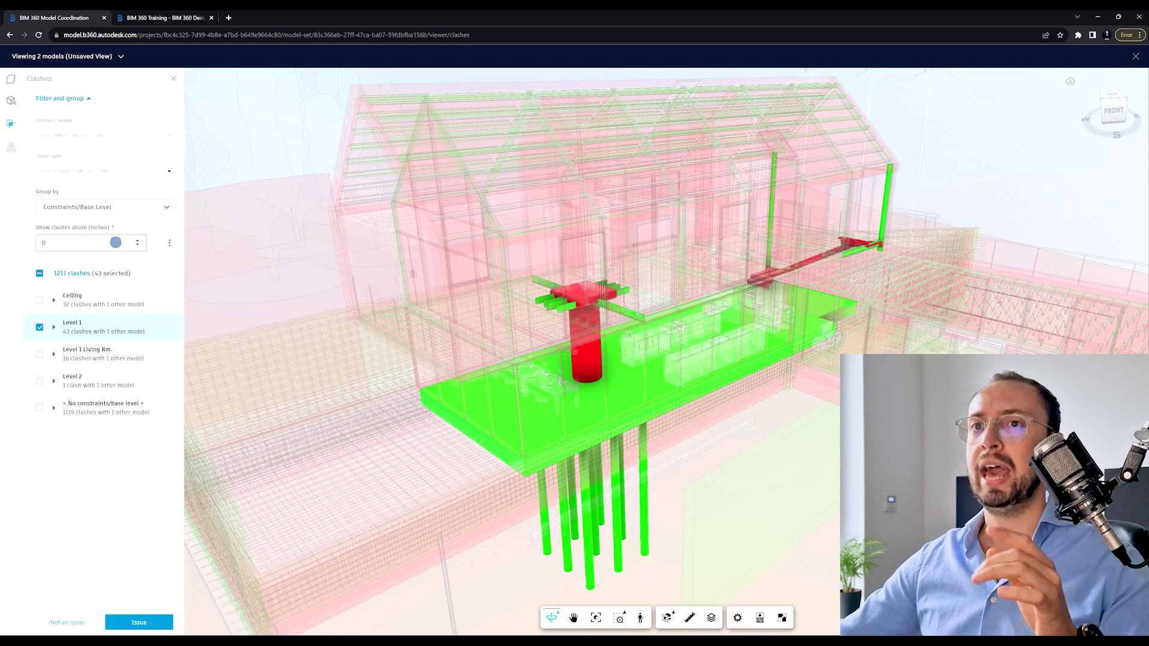
pyautogui.moveTo(114, 242); pyautogui.dragTo(138, 241)
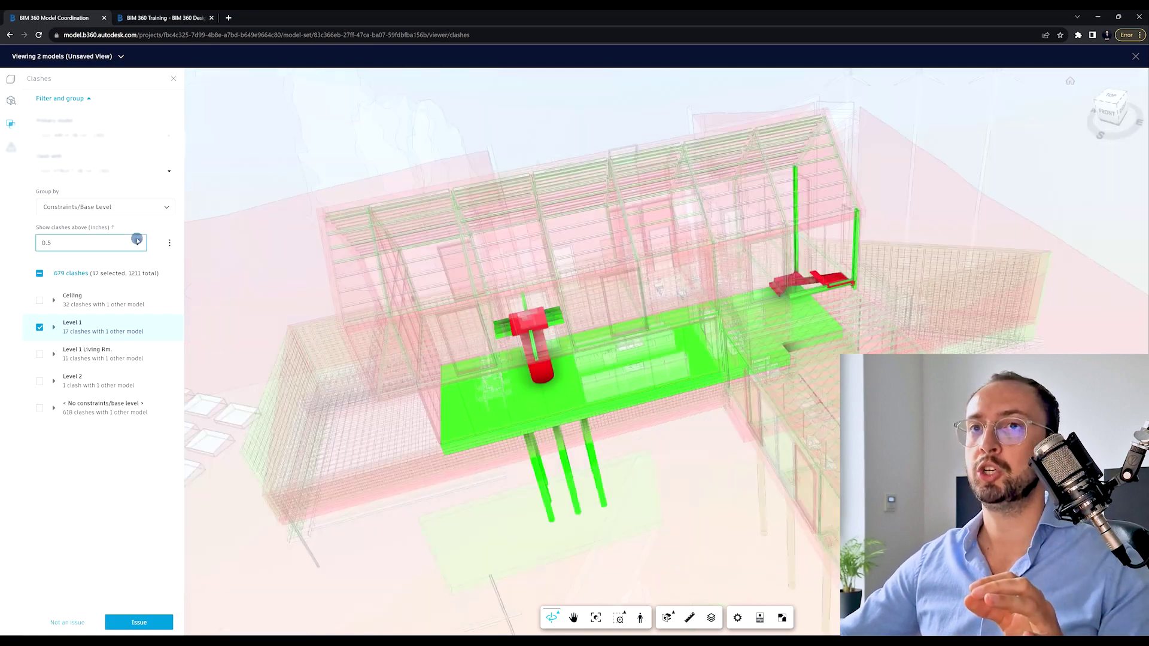
pyautogui.click(138, 239)
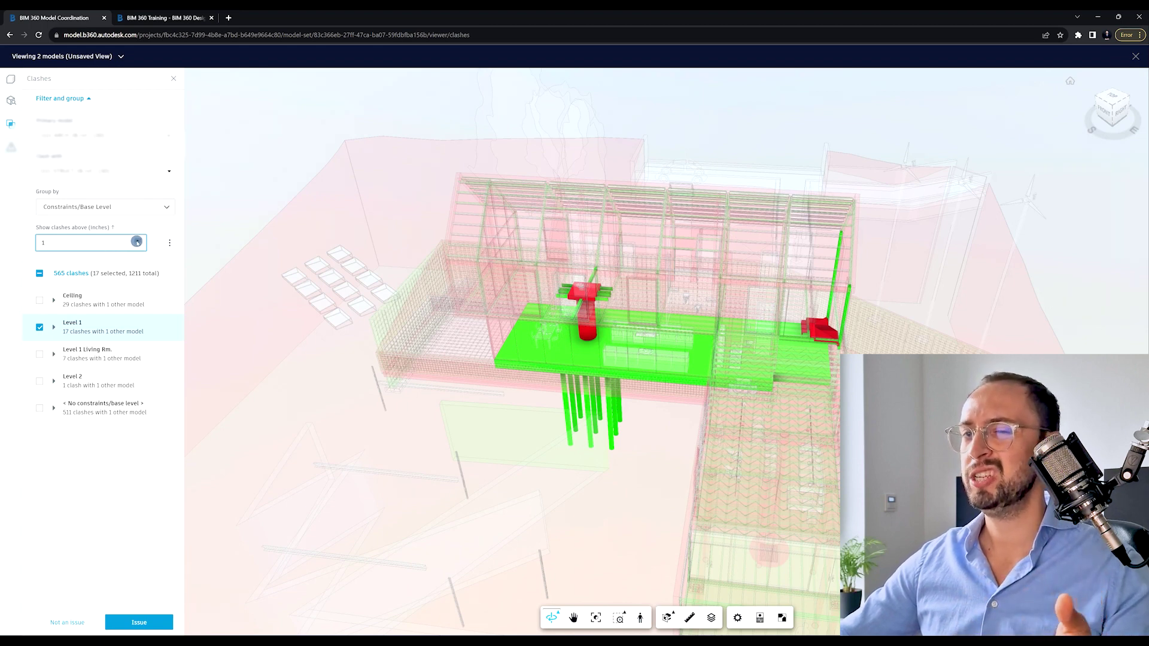
# Try a 1.5-inch threshold, settle back on 1 inch, and orbit in on the stair clash
pyautogui.click(137, 240)
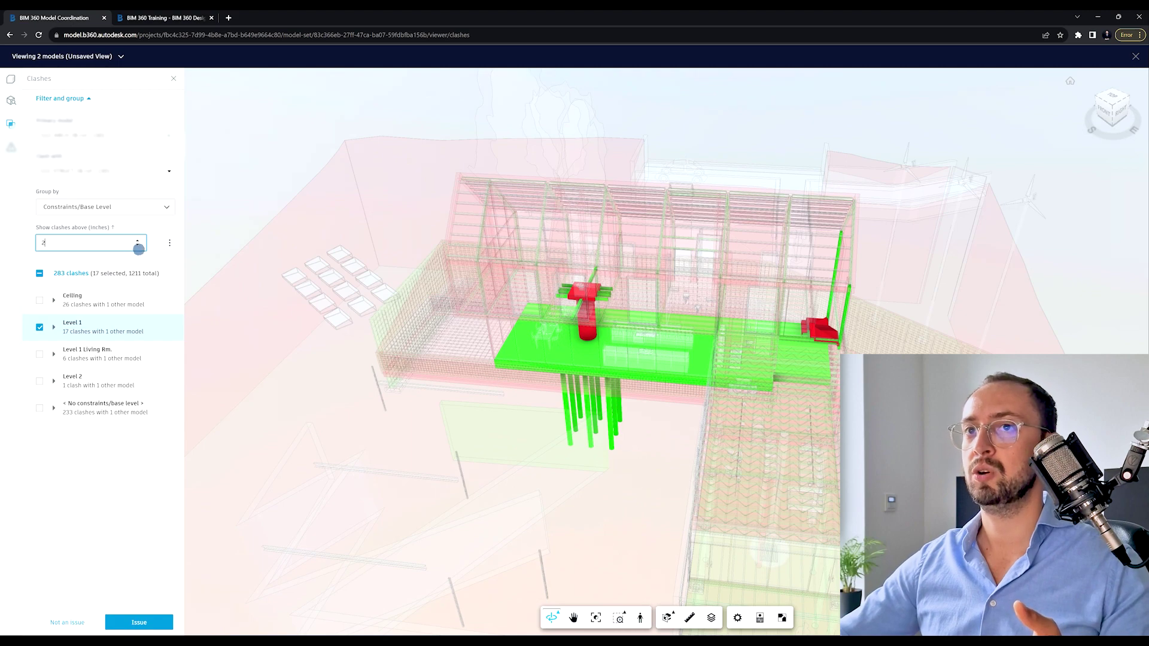
pyautogui.click(139, 247)
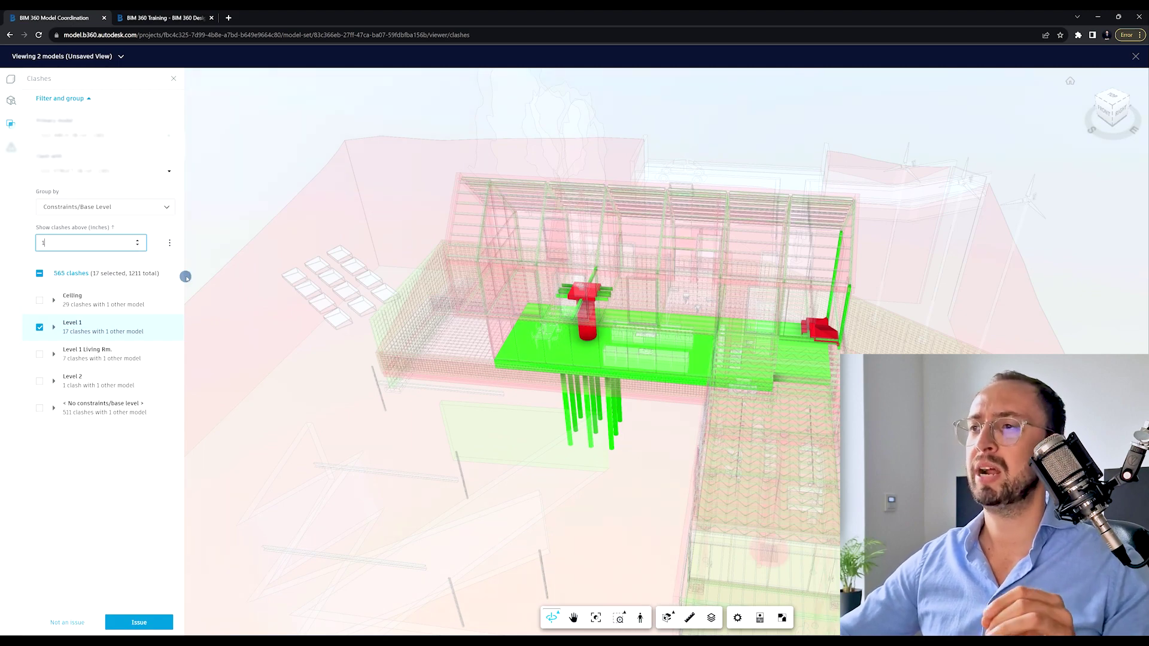
pyautogui.moveTo(539, 283); pyautogui.dragTo(566, 314)
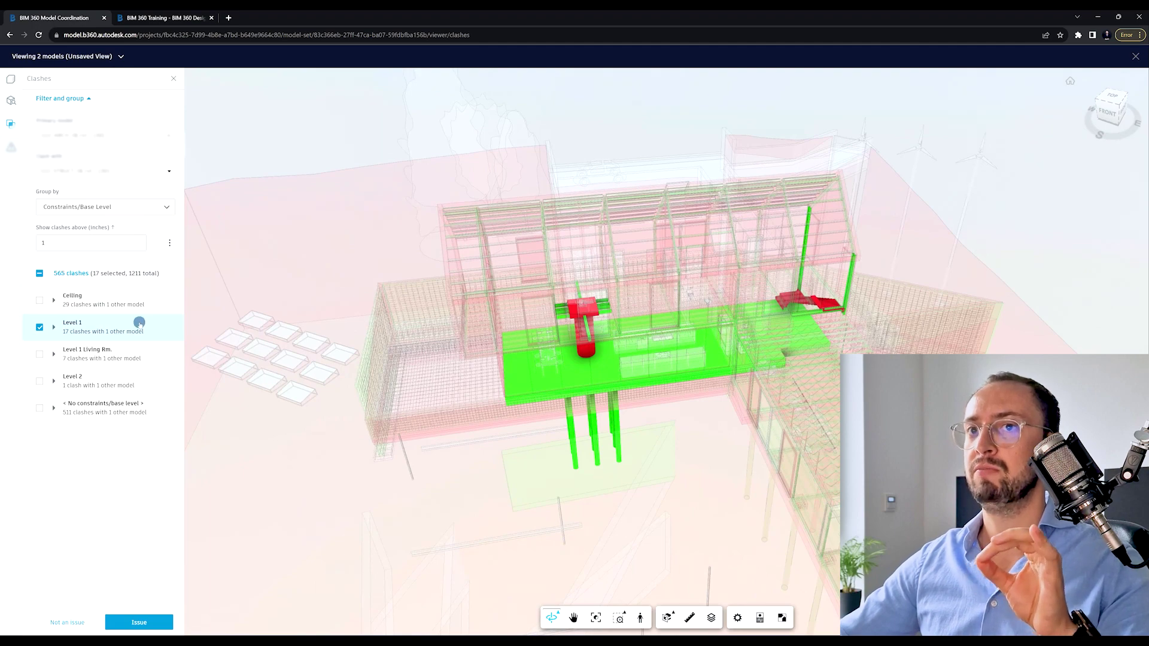
pyautogui.scroll(3, 640, 393)
pyautogui.moveTo(640, 393); pyautogui.dragTo(812, 259)
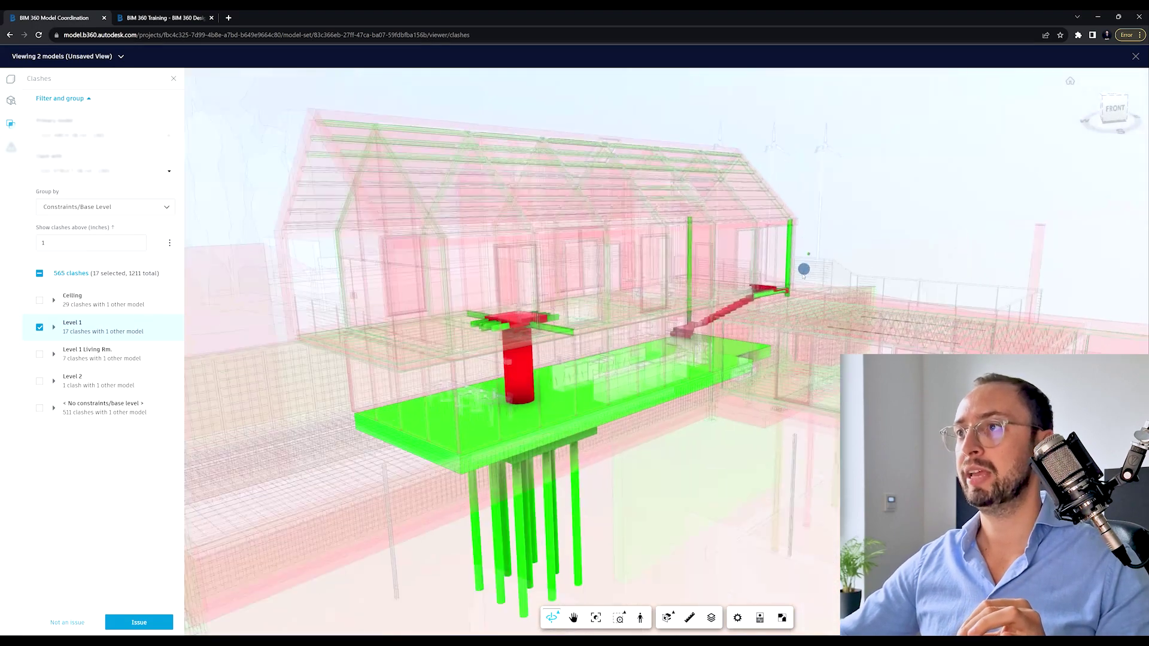
pyautogui.scroll(5, 804, 270)
pyautogui.scroll(3, 791, 283)
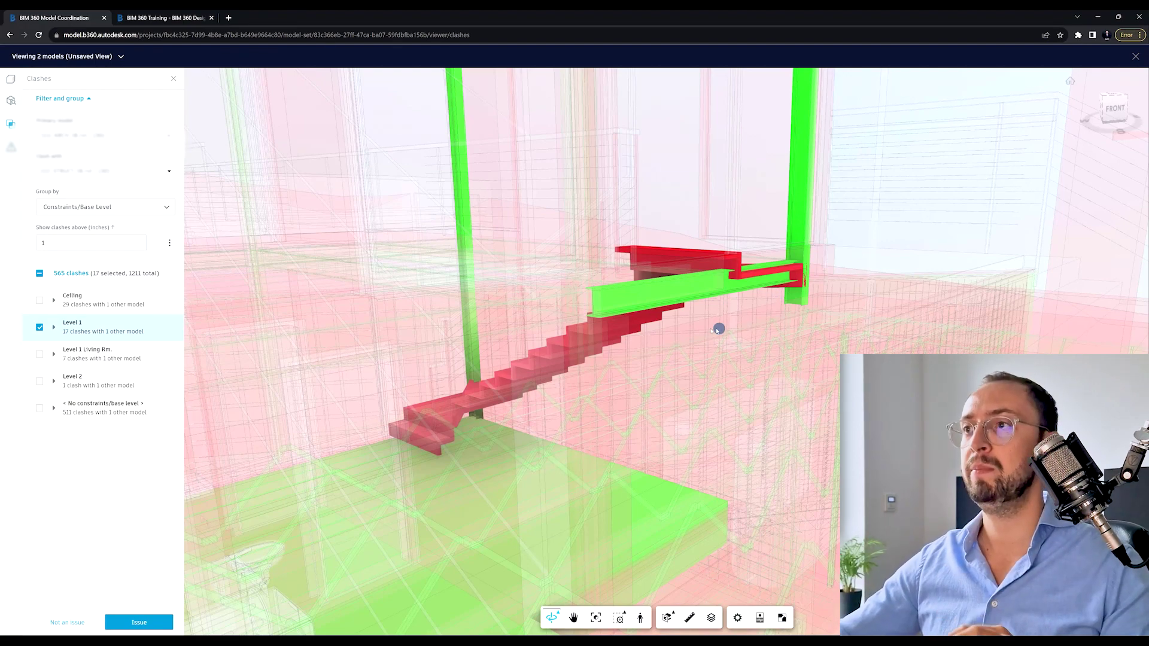
pyautogui.scroll(-4, 718, 329)
pyautogui.moveTo(717, 328)
pyautogui.mouseDown()
pyautogui.moveTo(475, 399)
pyautogui.moveTo(591, 366)
pyautogui.moveTo(585, 391)
pyautogui.mouseUp()
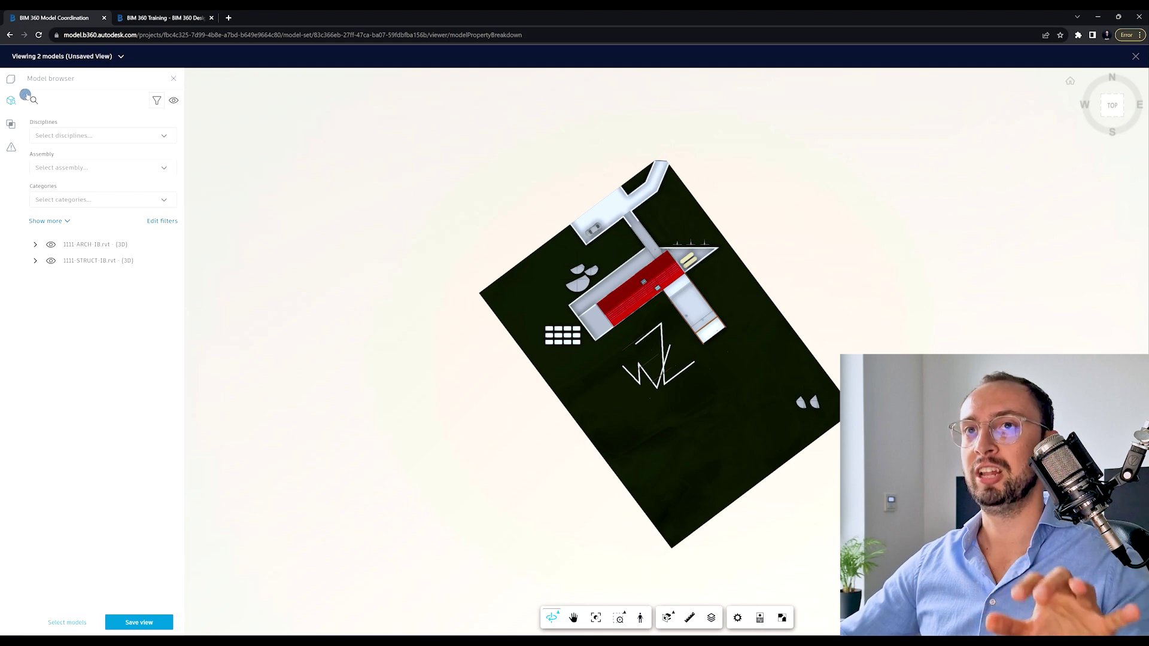
# Tilt the overhead site into perspective and reveal the Family and Type filters
pyautogui.moveTo(533, 261); pyautogui.dragTo(699, 292)
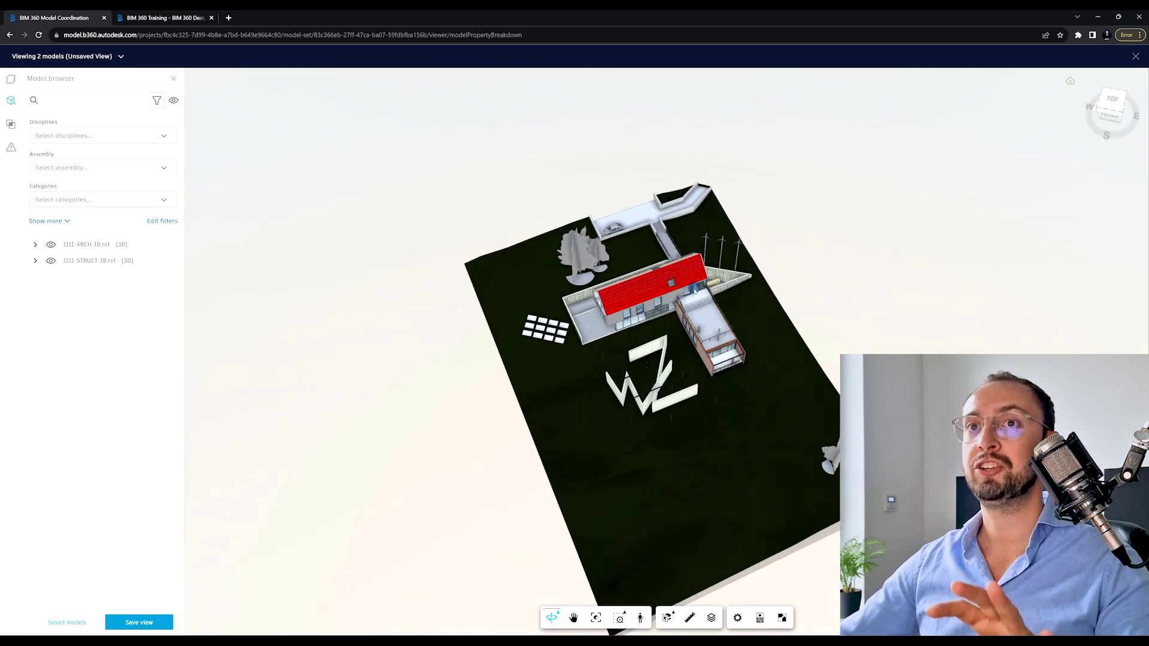
pyautogui.scroll(3, 672, 306)
pyautogui.scroll(3, 672, 305)
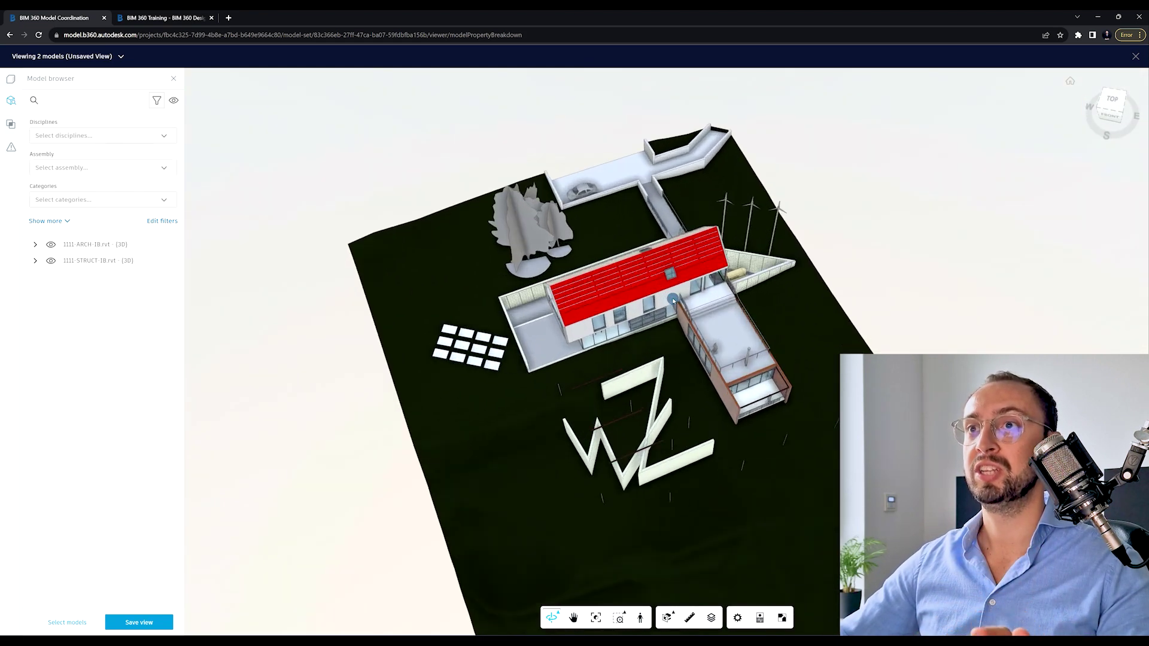
pyautogui.scroll(3, 672, 305)
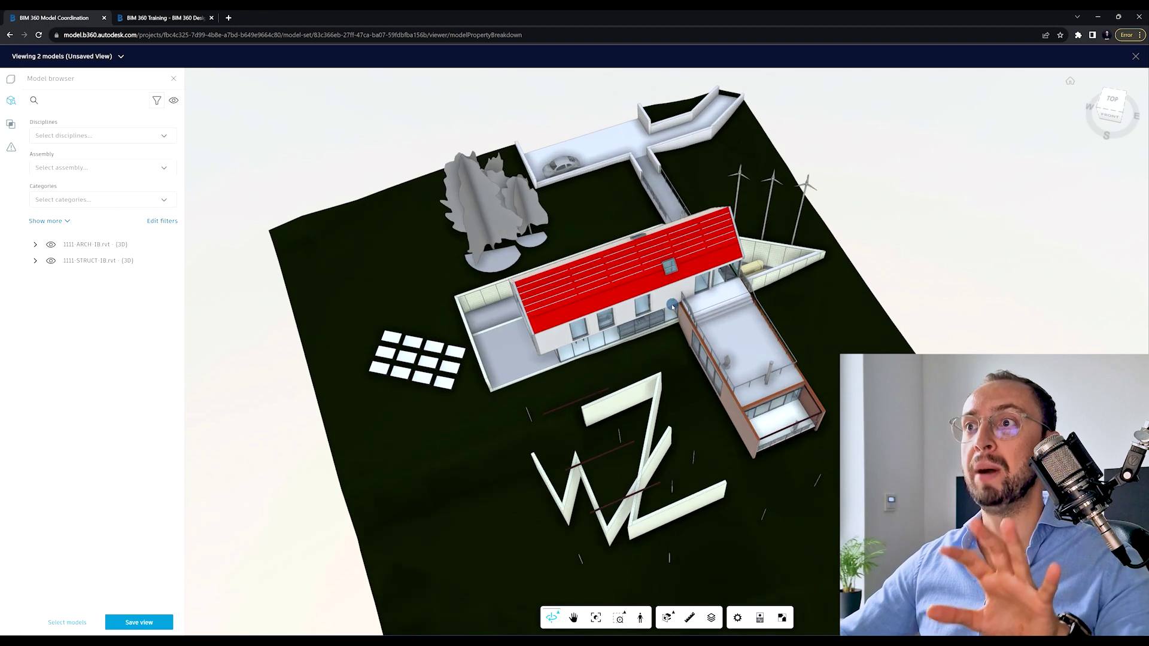
pyautogui.click(48, 222)
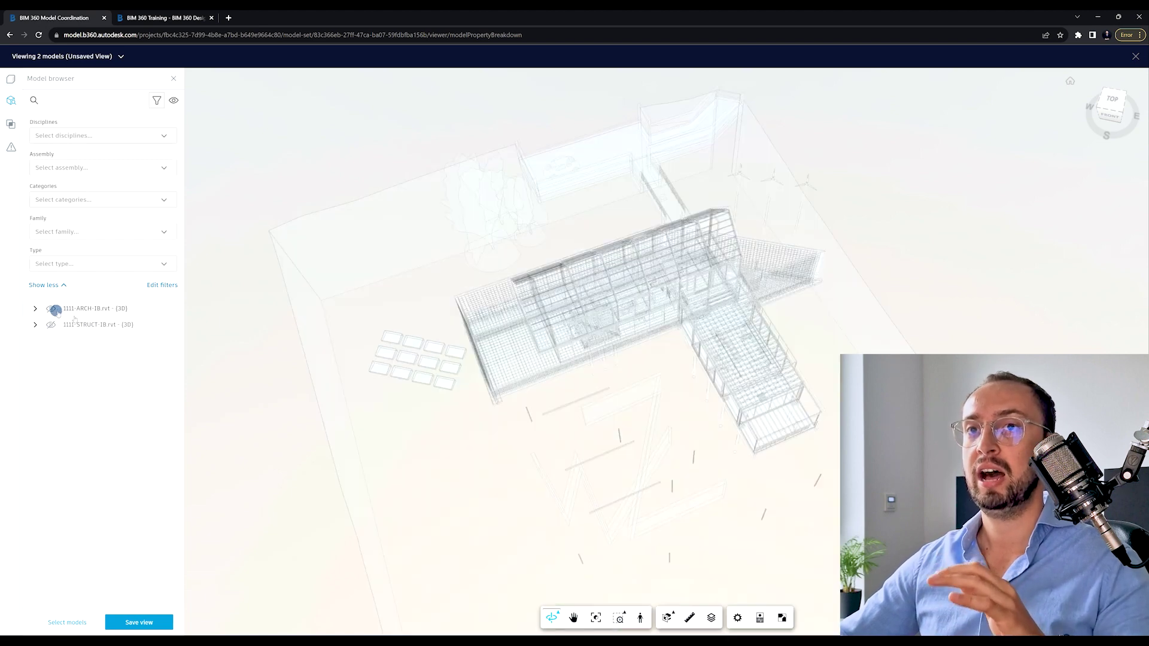
# Hide the ARCH model, expand it, and toggle its Floors and Walls visibility
pyautogui.click(50, 309)
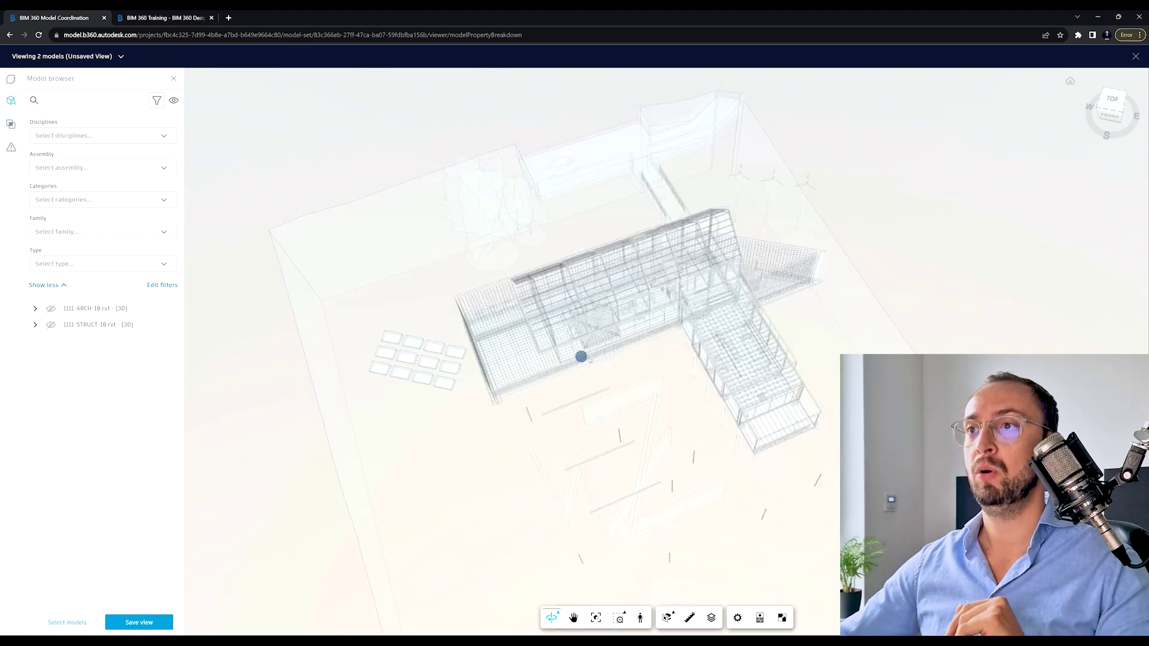
pyautogui.scroll(2, 621, 350)
pyautogui.scroll(2, 620, 350)
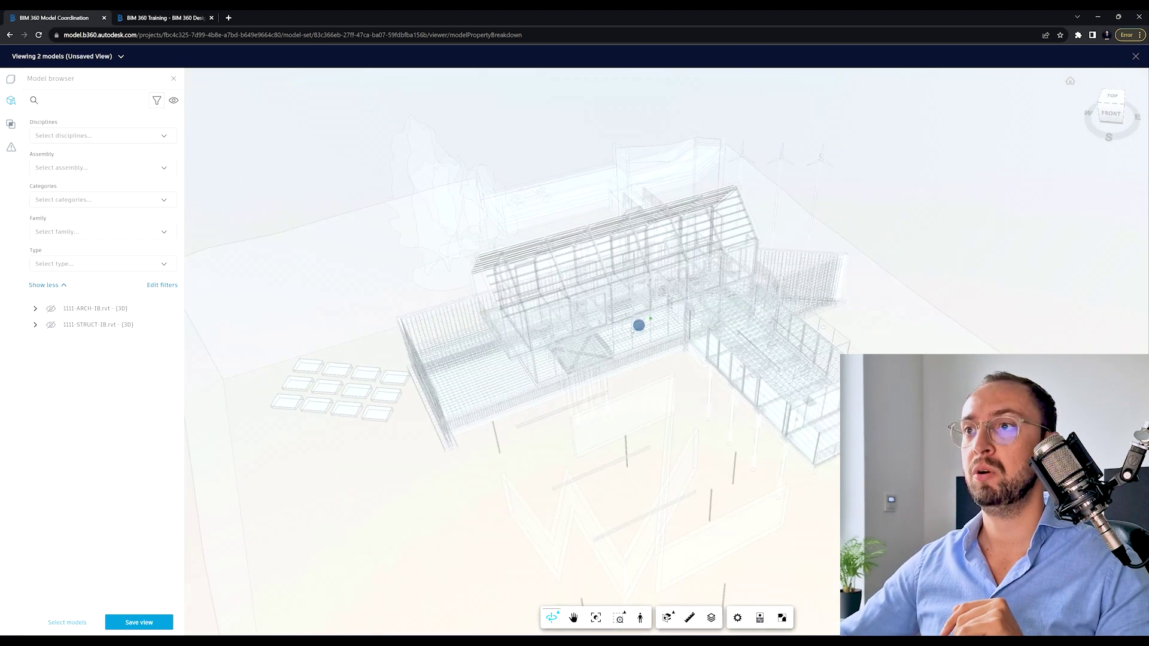
pyautogui.click(35, 308)
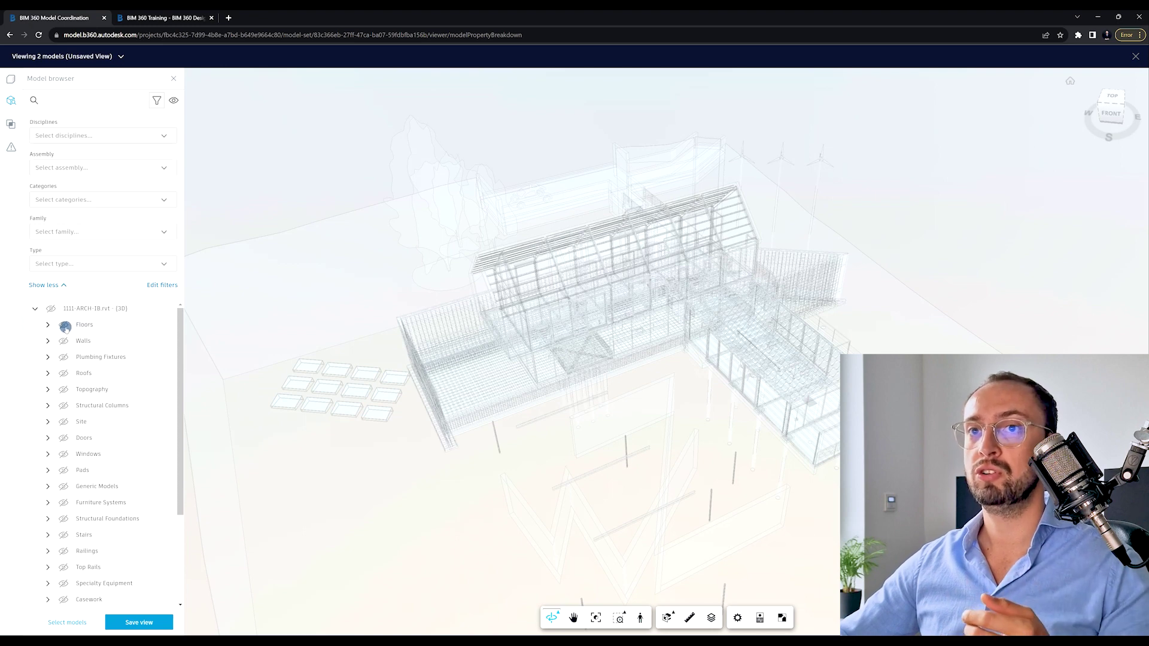
pyautogui.click(65, 325)
pyautogui.click(64, 341)
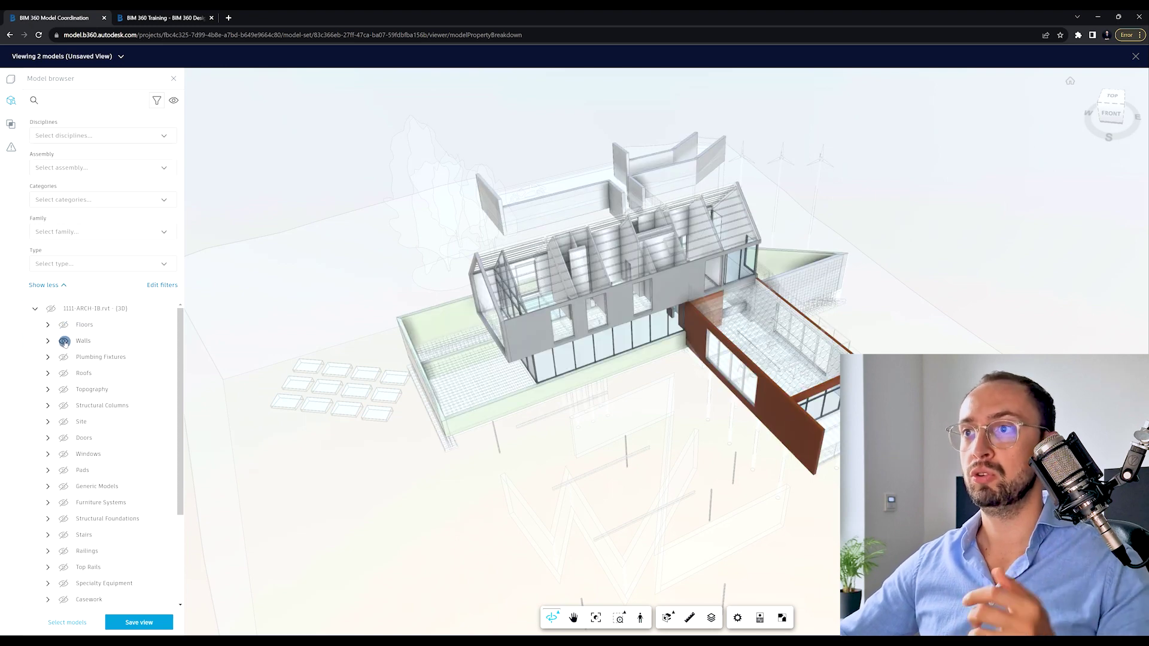
pyautogui.click(65, 341)
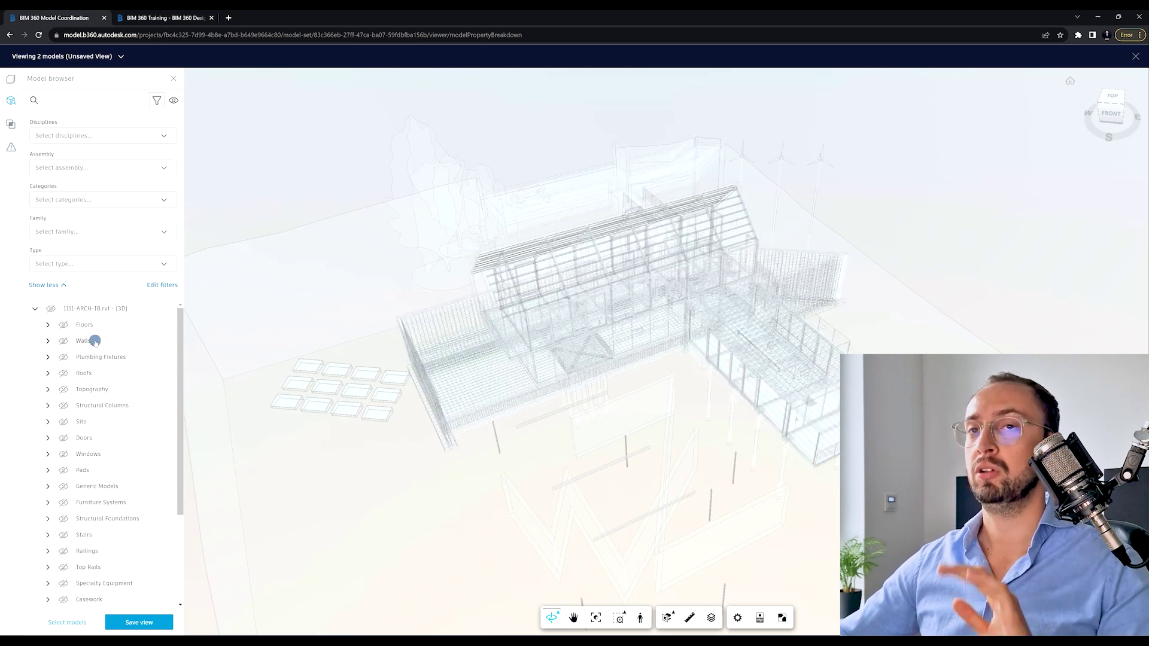
# Filter by the Bar Chair family, then Basic Roof, then clear the Family filter
pyautogui.click(112, 231)
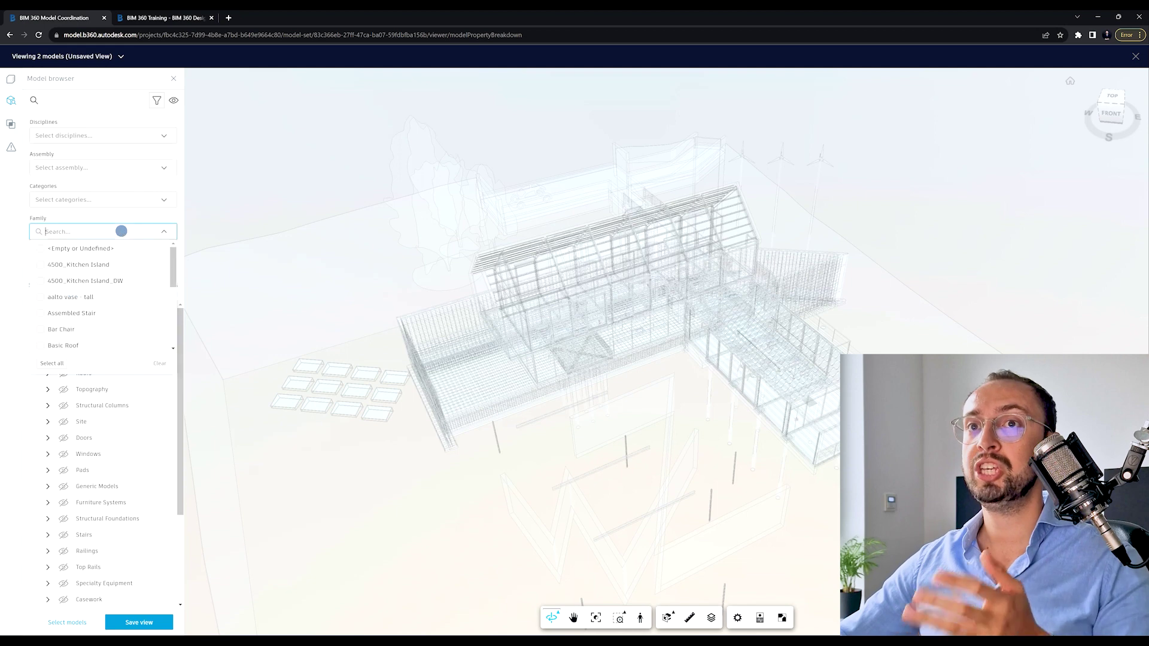
pyautogui.click(41, 328)
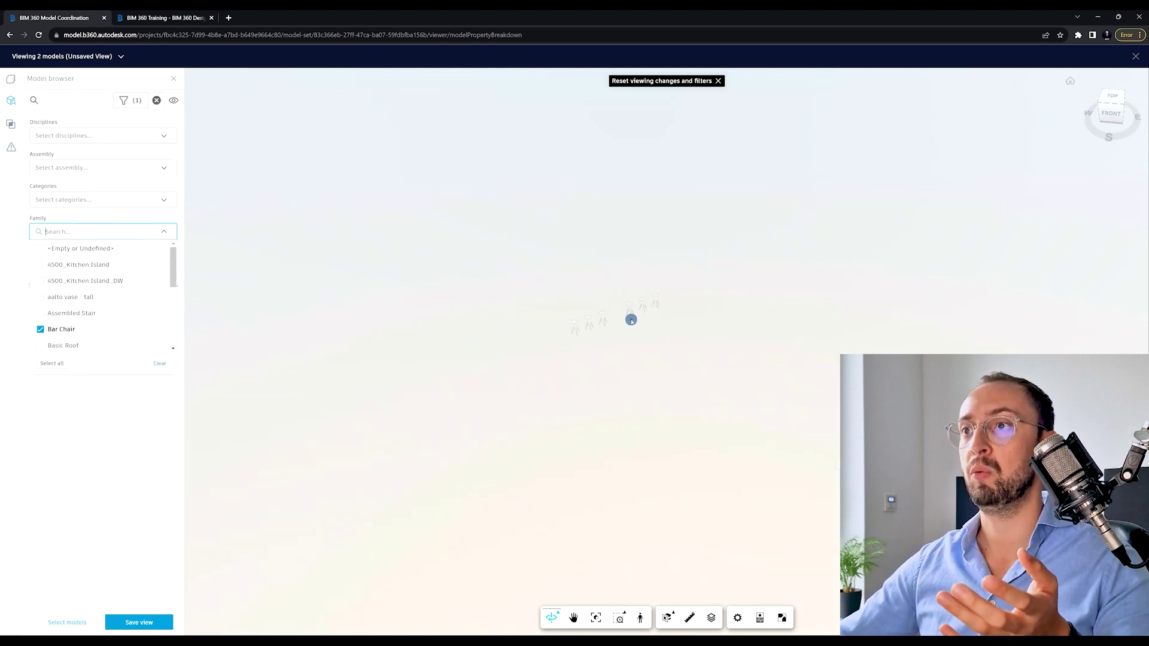
pyautogui.click(41, 328)
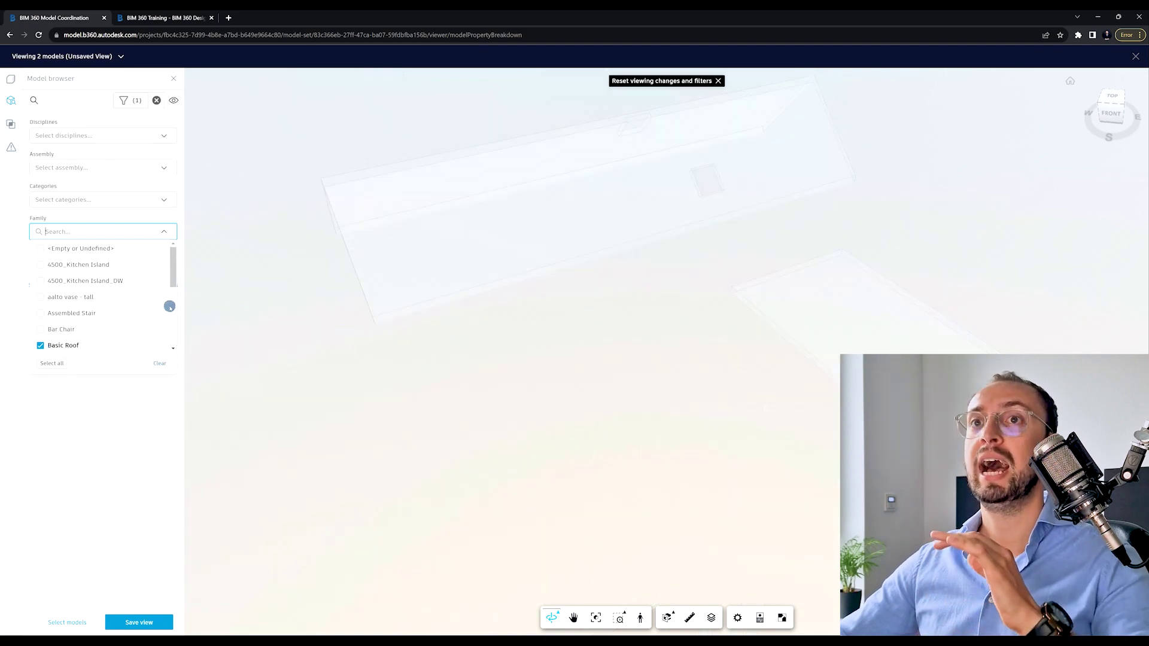
pyautogui.click(41, 344)
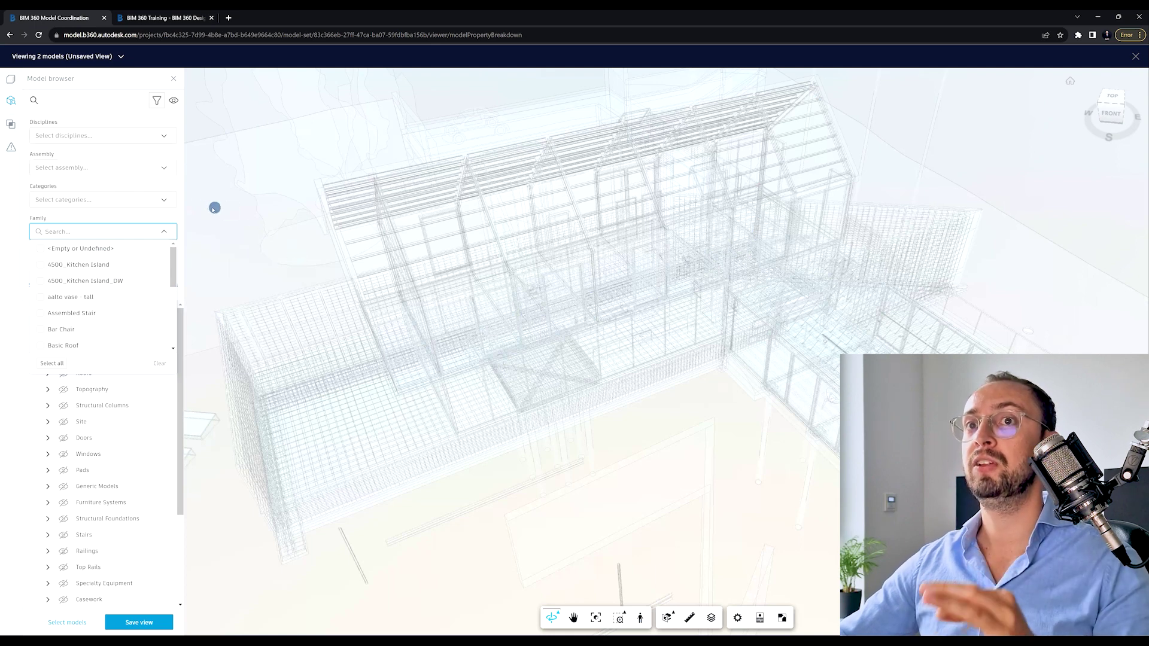
# Close the Family filter dropdown, leaving Family and Type empty
pyautogui.click(180, 214)
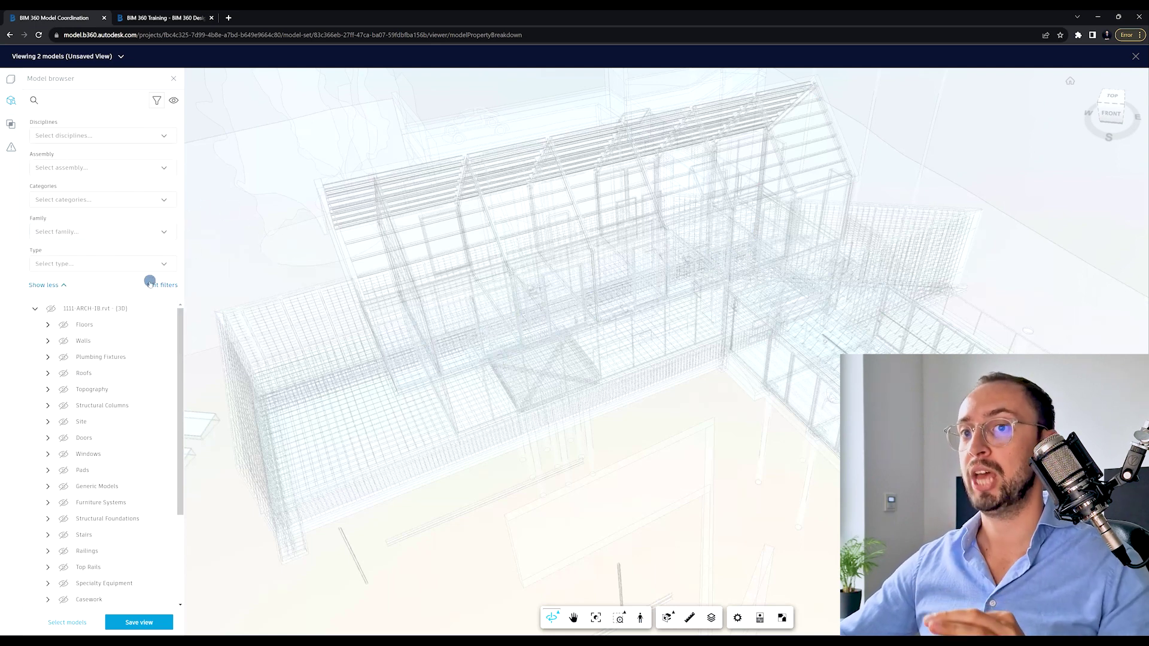